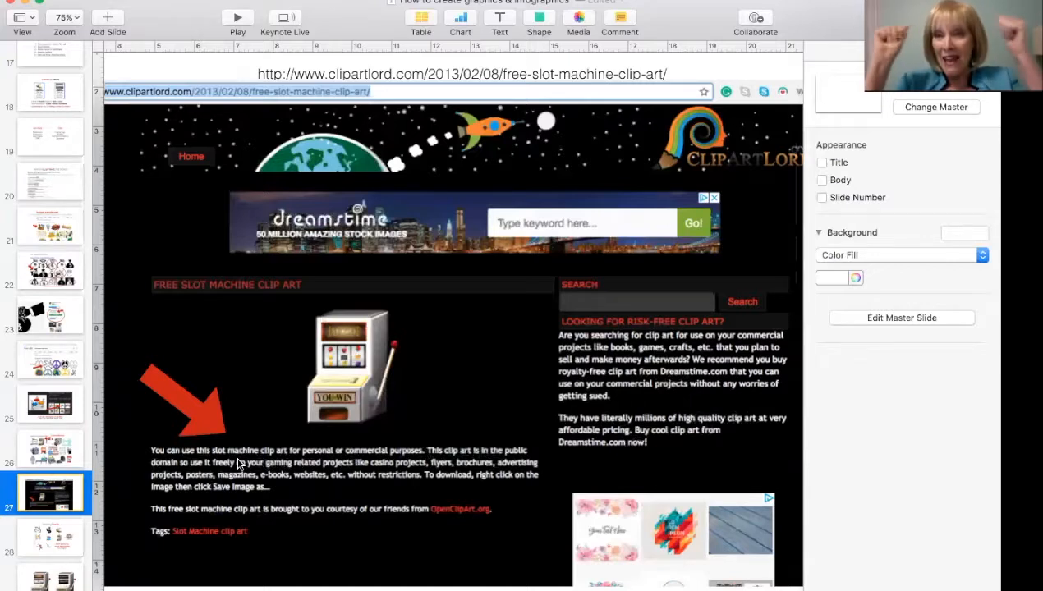
# On slide 28, move the publicity logo beside the slot machine inward, closer to the other images
pyautogui.scroll(-5, 35, 453)
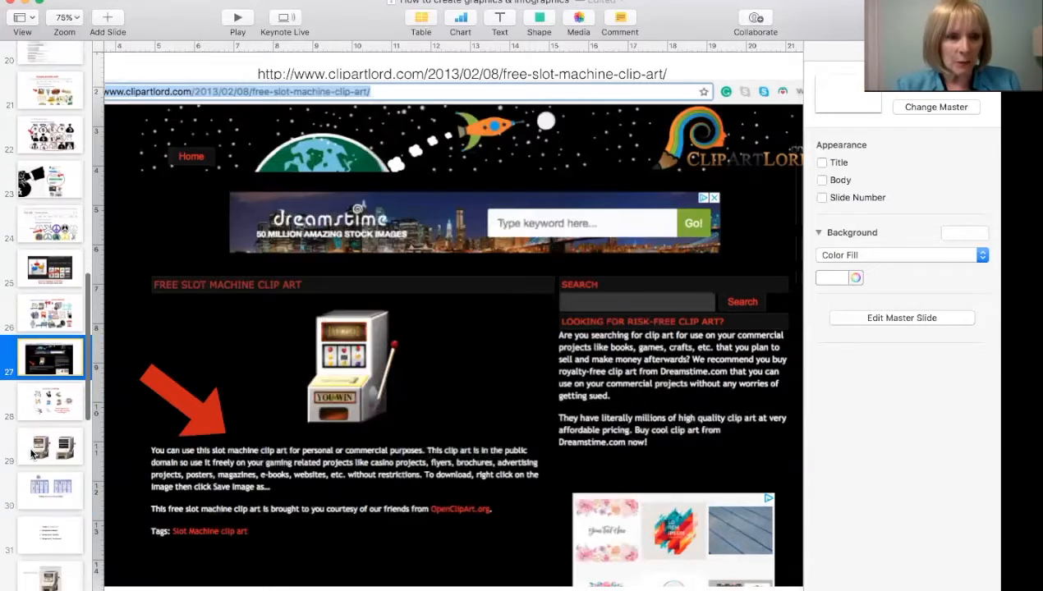
pyautogui.click(38, 375)
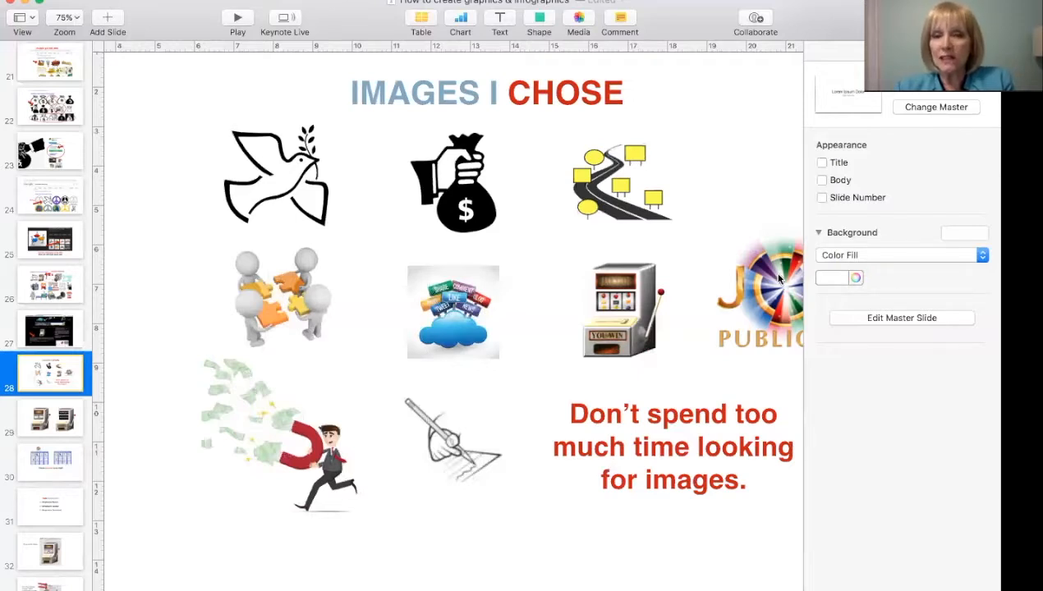
pyautogui.moveTo(779, 280); pyautogui.dragTo(746, 267)
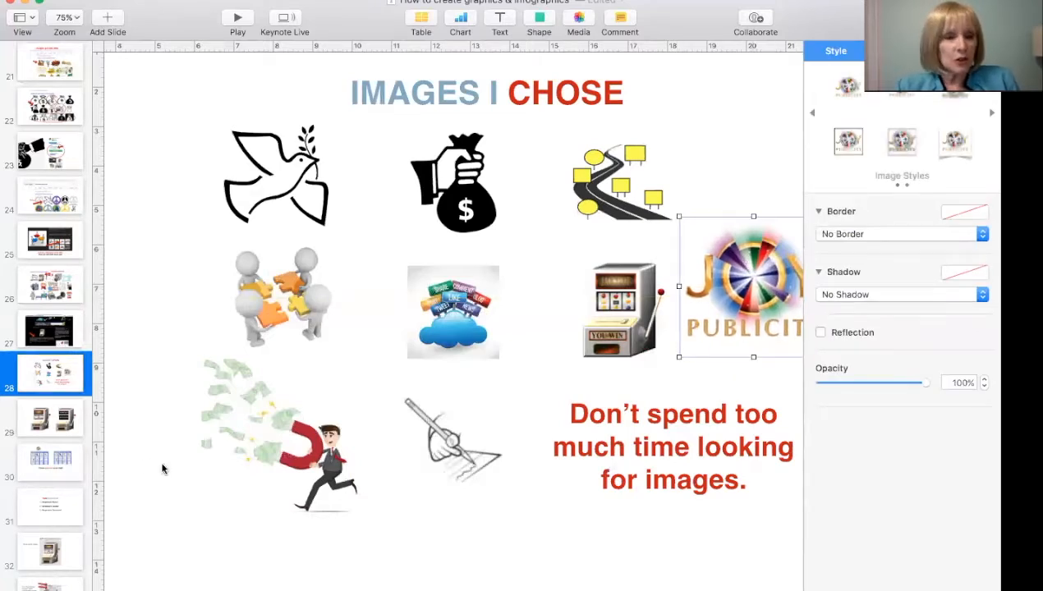
# On slide 29, move the CONTENT MARKETING slot machine closer to the original machine and deselect it
pyautogui.click(57, 423)
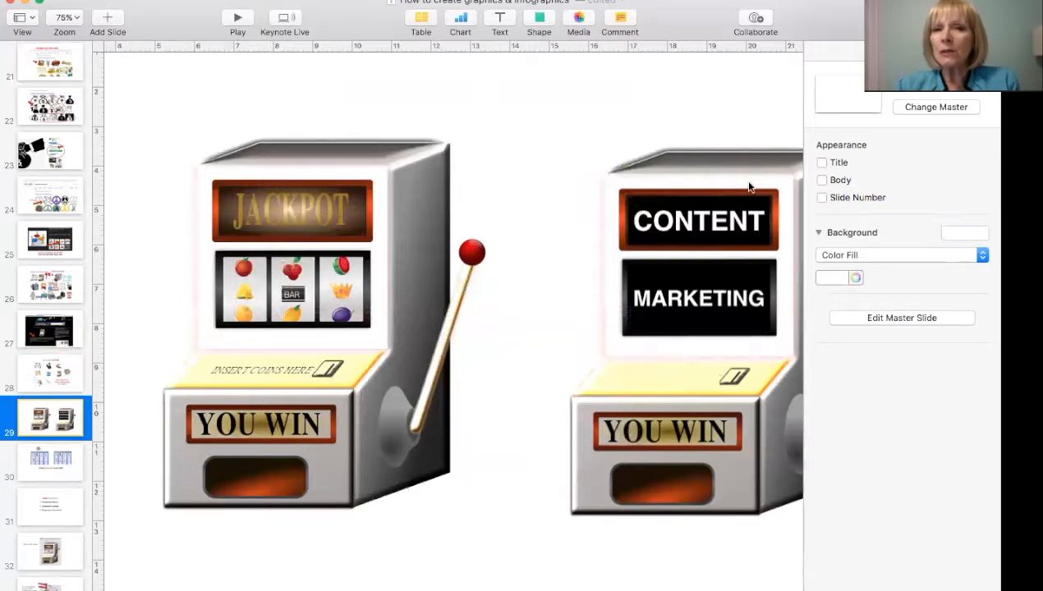
pyautogui.moveTo(661, 109); pyautogui.dragTo(735, 532)
pyautogui.moveTo(728, 380); pyautogui.dragTo(643, 375)
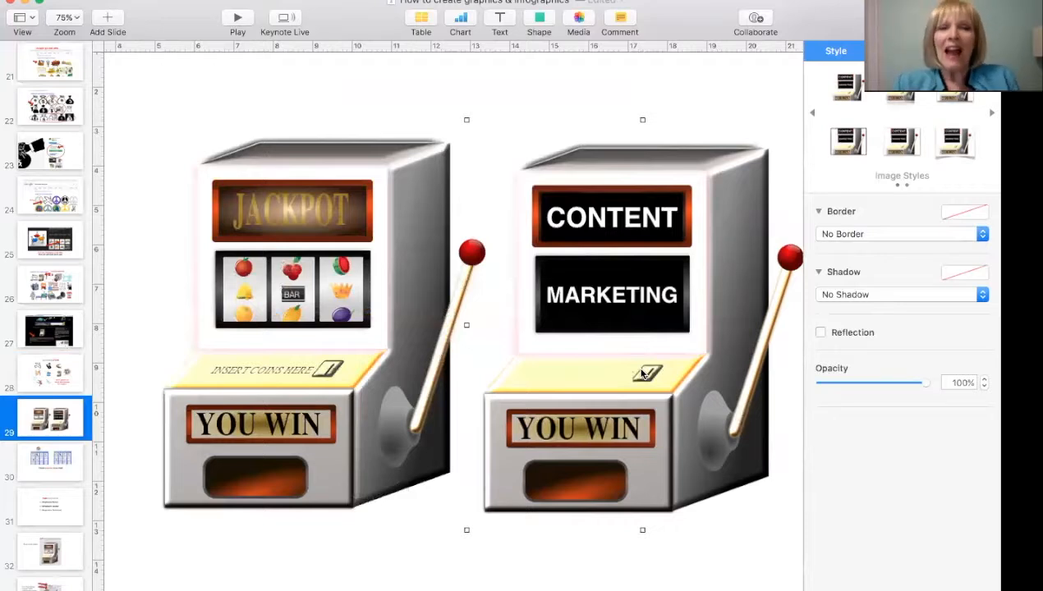
pyautogui.click(285, 111)
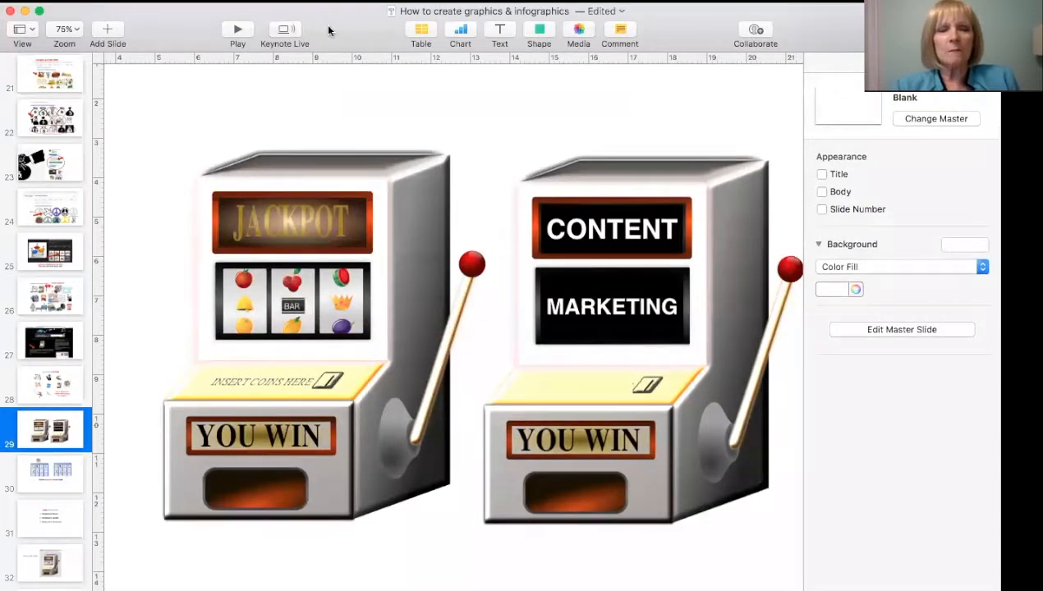
# Add a square shape and fit it over the JACKPOT panel of the original slot machine
pyautogui.click(541, 33)
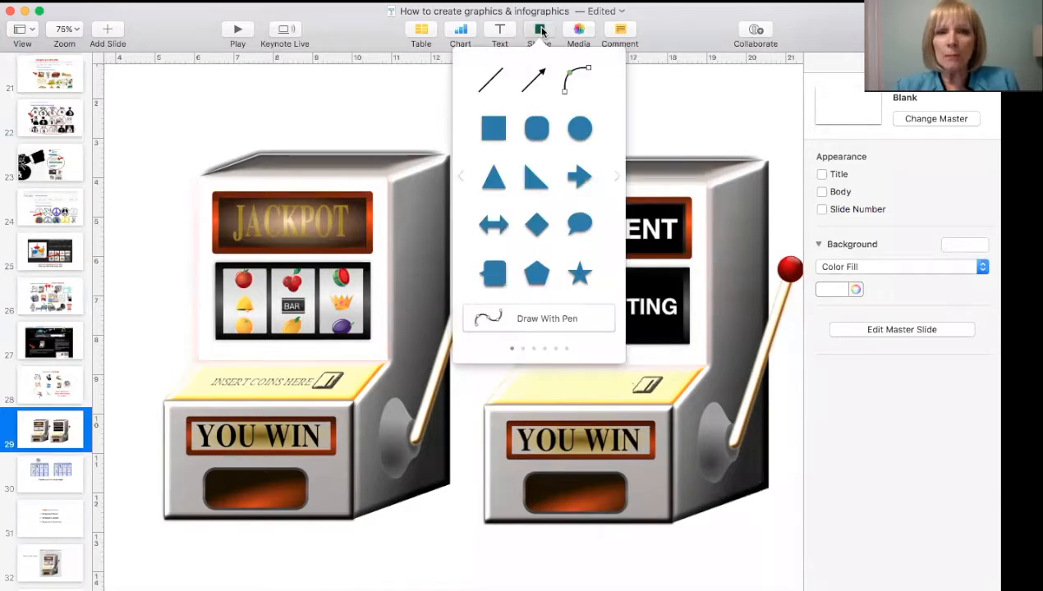
pyautogui.click(493, 130)
pyautogui.moveTo(451, 338); pyautogui.dragTo(353, 235)
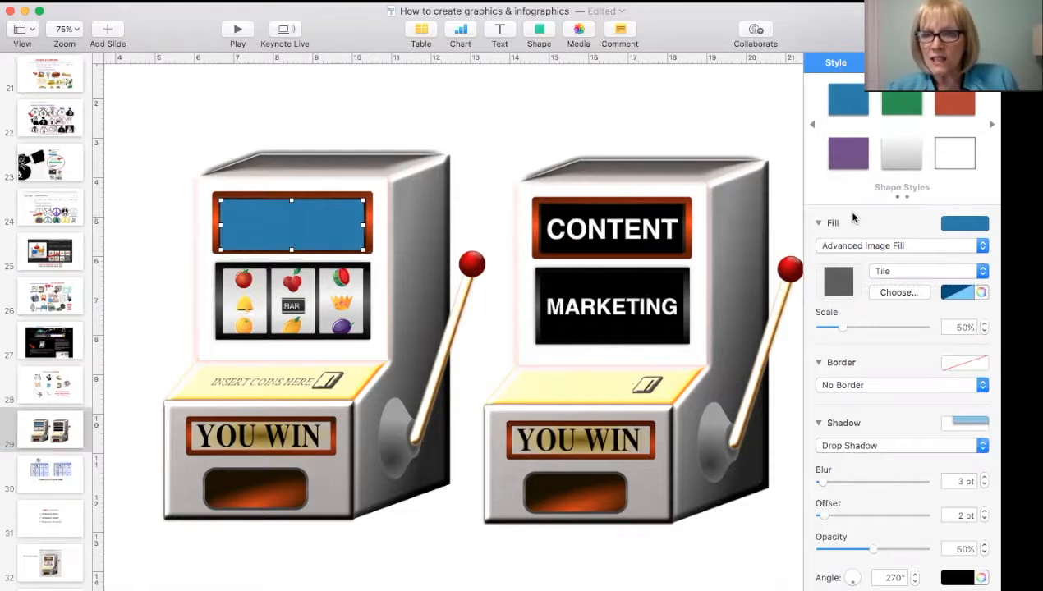
# Change the fill of the shape over the JACKPOT panel to a solid black Color Fill
pyautogui.click(856, 247)
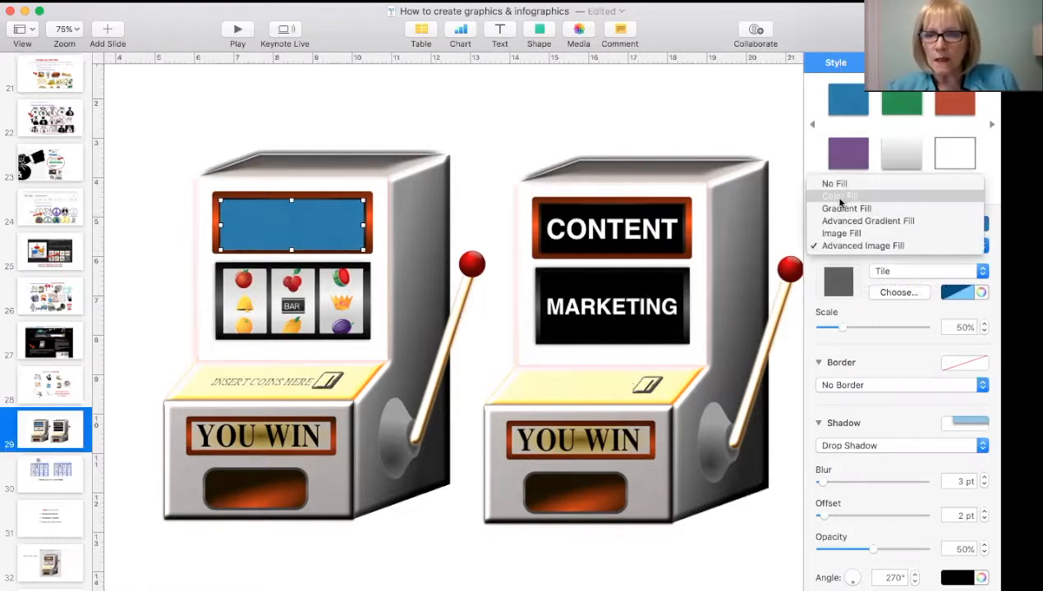
pyautogui.click(841, 204)
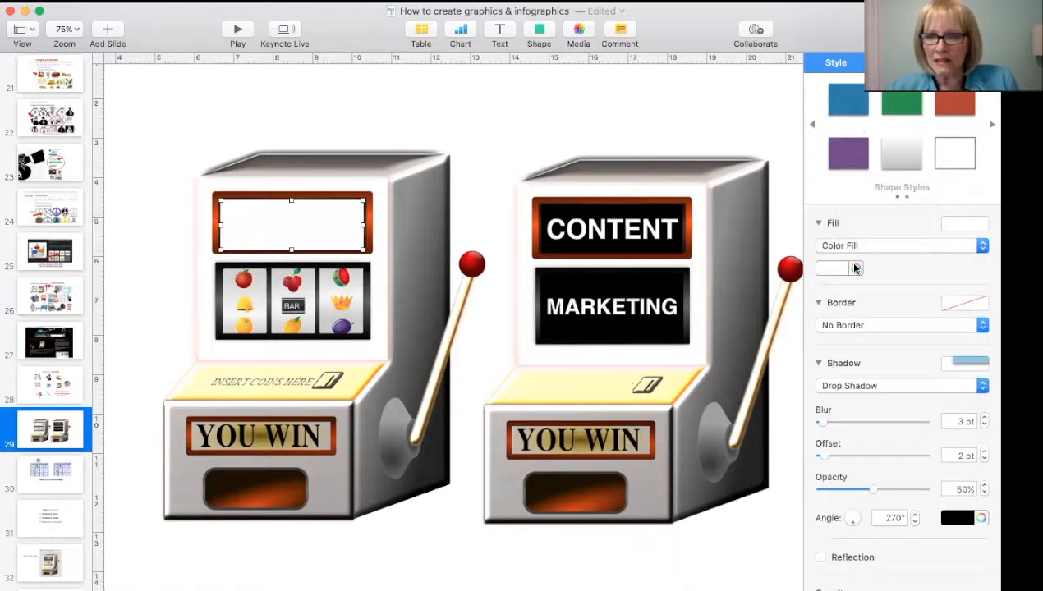
pyautogui.click(836, 271)
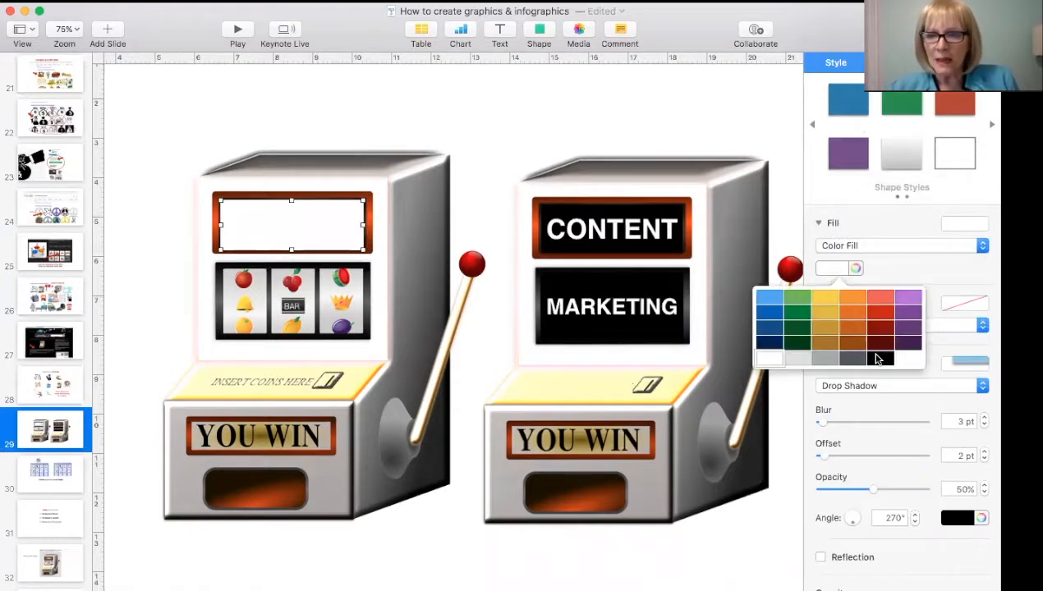
pyautogui.click(878, 361)
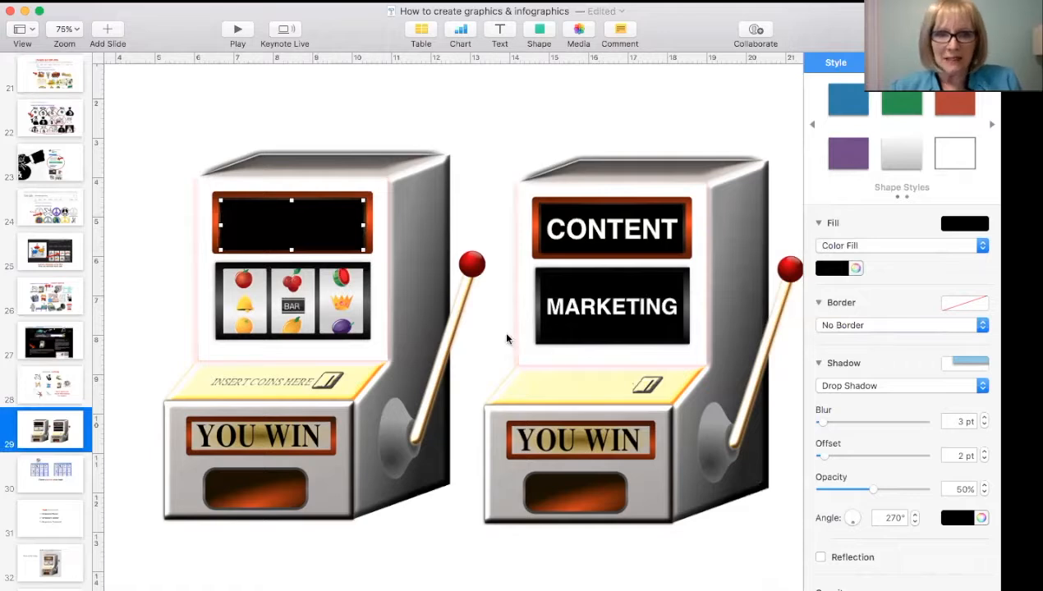
# Add another square shape and fit it over the fruit reels of the original slot machine
pyautogui.click(535, 32)
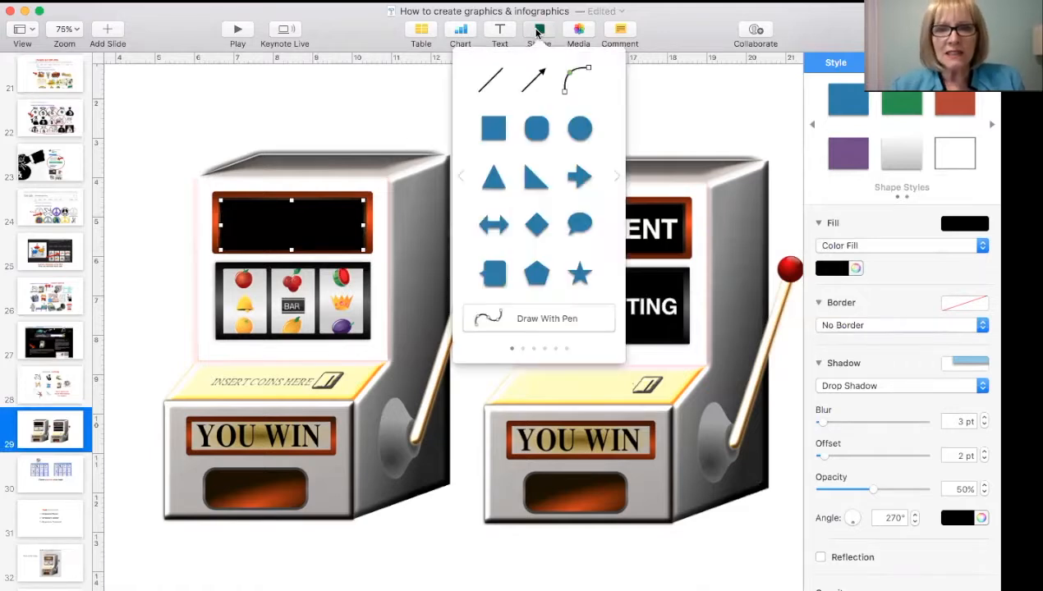
pyautogui.click(495, 126)
pyautogui.moveTo(473, 352); pyautogui.dragTo(365, 337)
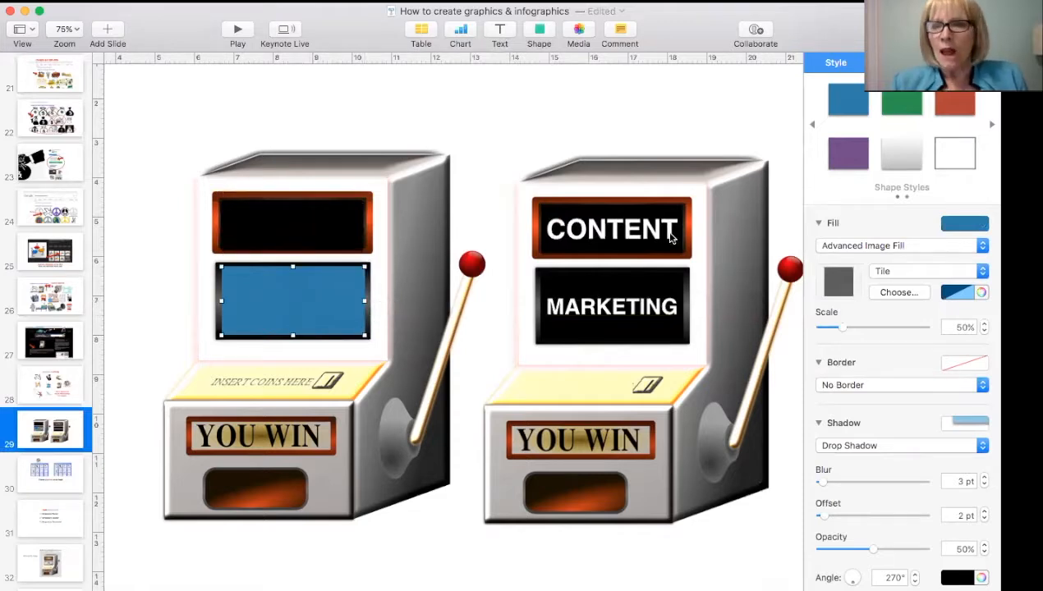
# Give the shape over the fruit reels a solid black Color Fill and deselect it
pyautogui.click(859, 246)
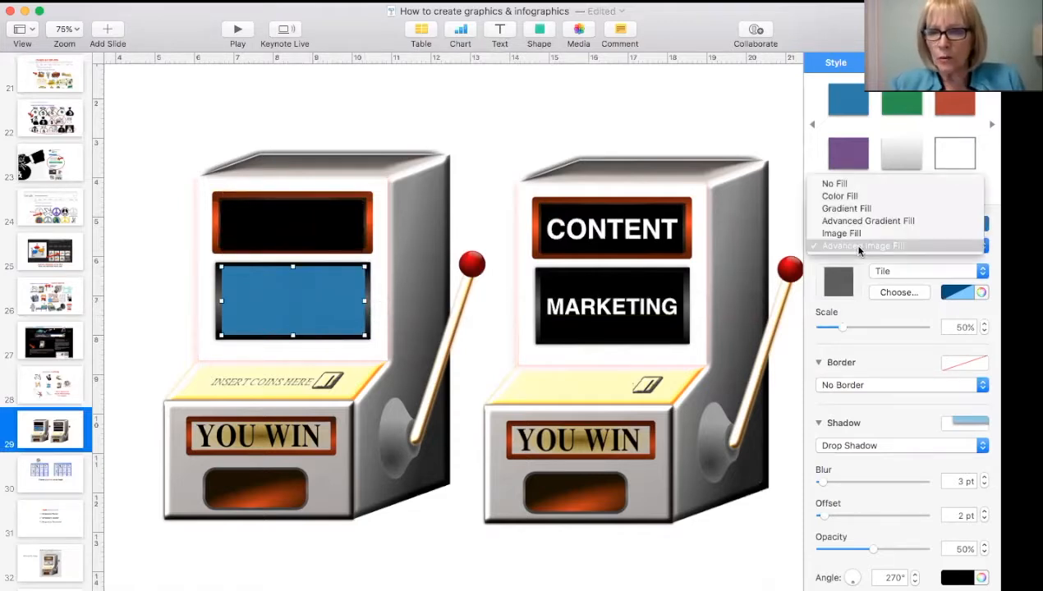
pyautogui.click(859, 246)
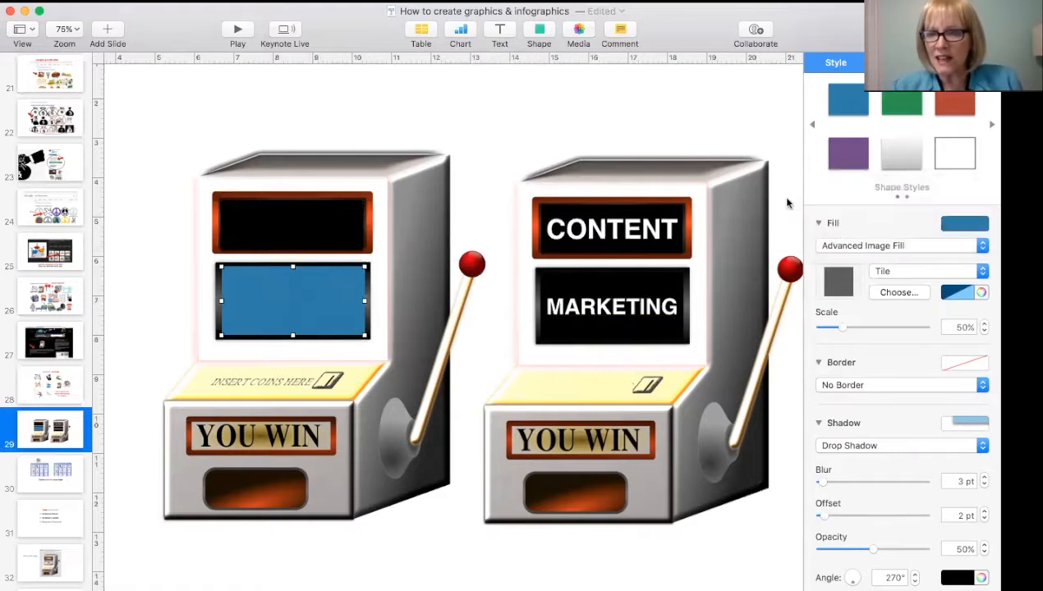
pyautogui.click(865, 246)
pyautogui.click(833, 196)
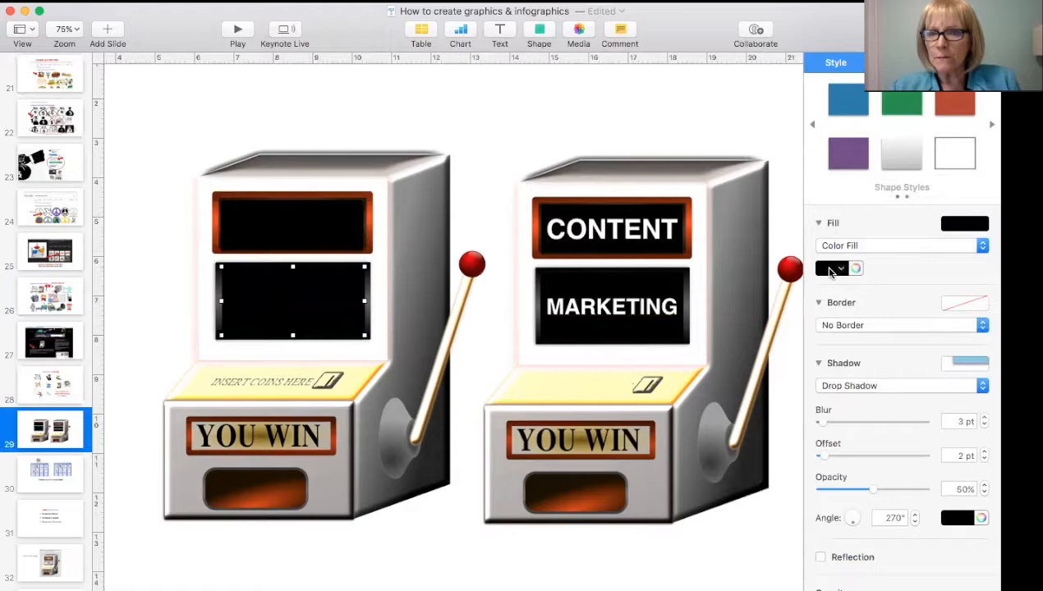
pyautogui.click(831, 270)
pyautogui.click(880, 360)
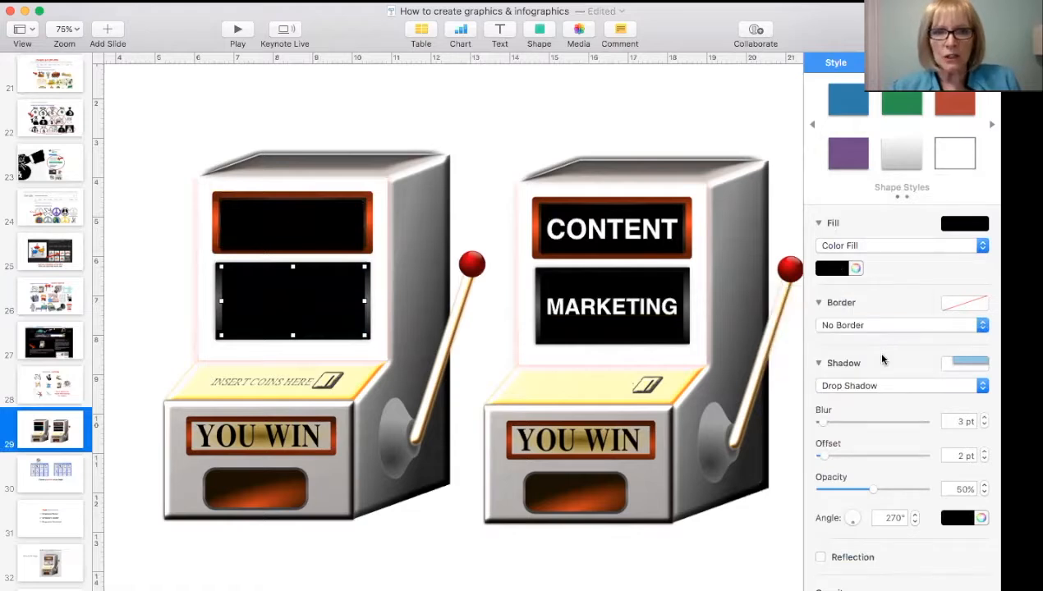
pyautogui.click(485, 152)
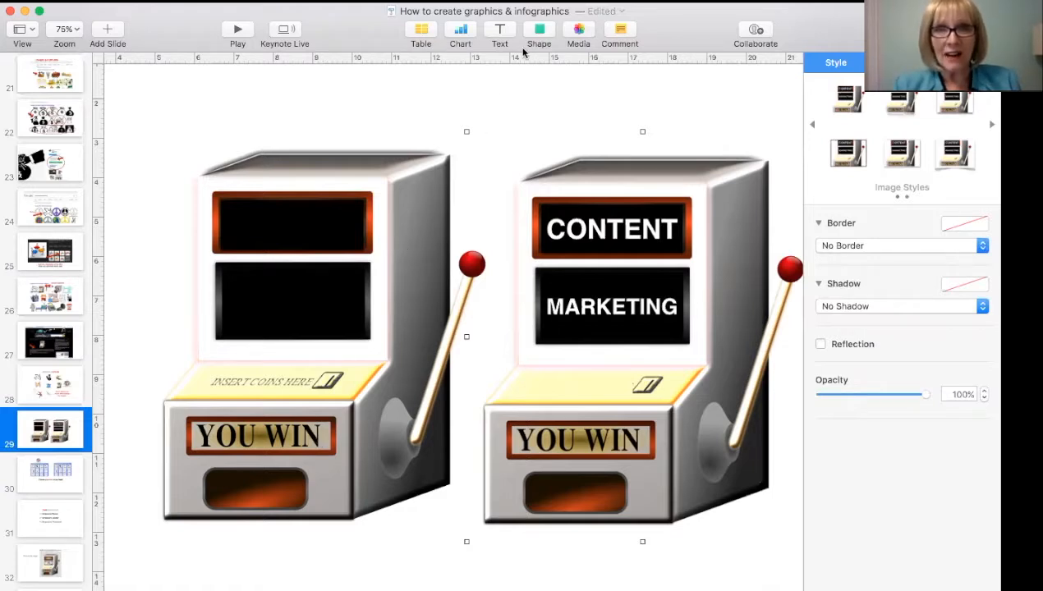
# Add a third square shape and fit it over the INSERT COINS HERE text on the original machine
pyautogui.click(540, 28)
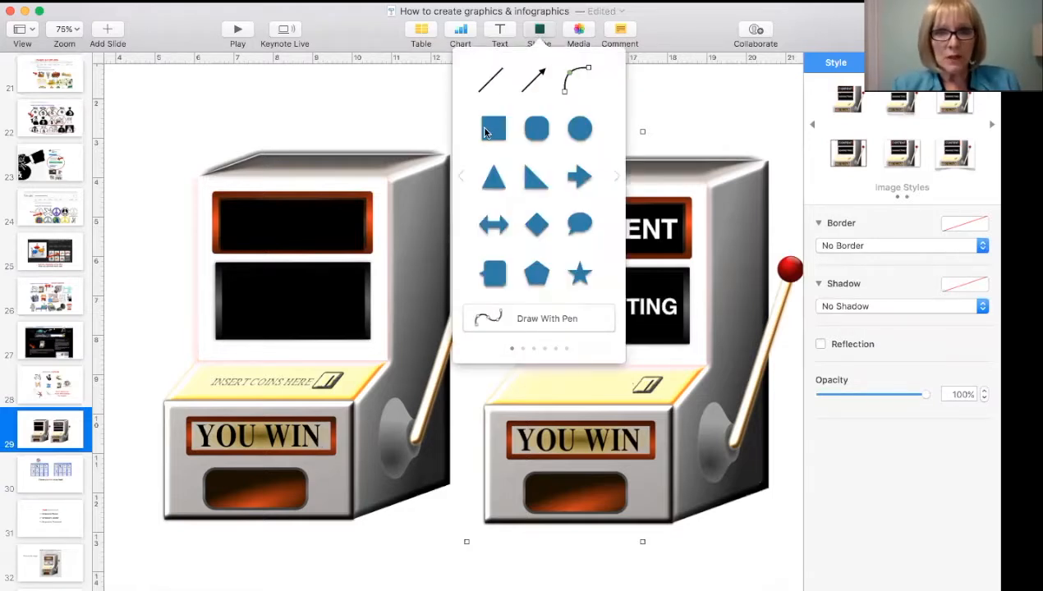
pyautogui.click(486, 134)
pyautogui.moveTo(433, 337); pyautogui.dragTo(312, 382)
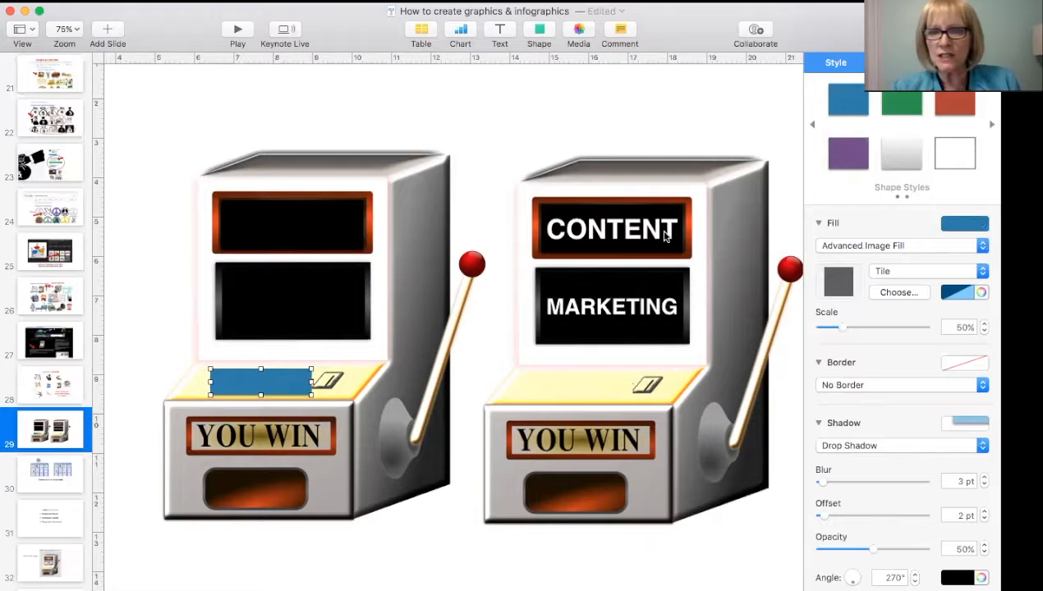
# Give the shape over INSERT COINS HERE a Color Fill sampled with the eyedropper from the machine's pale yellow ledge
pyautogui.click(837, 245)
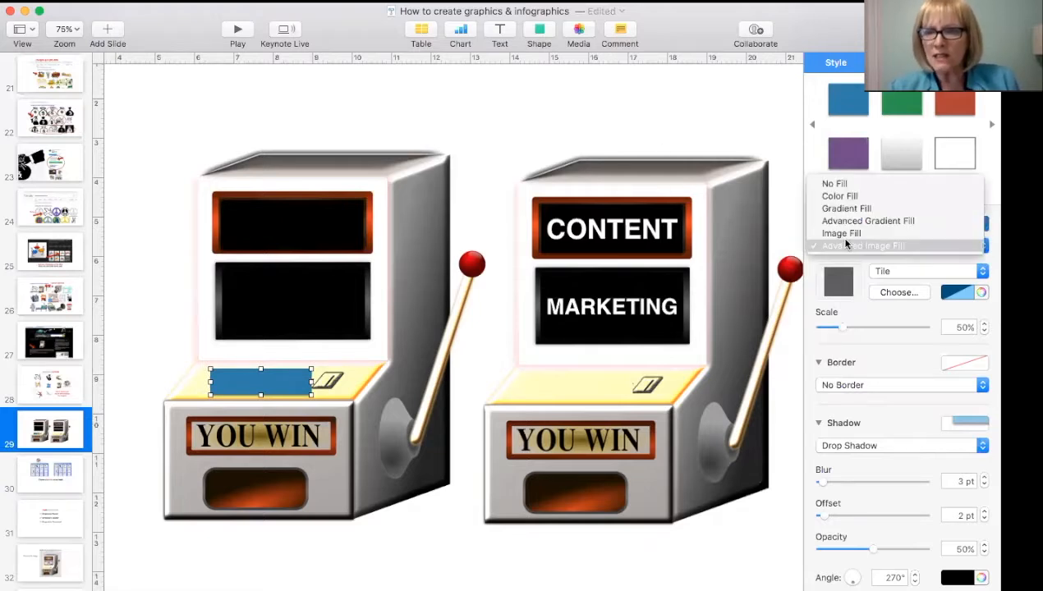
pyautogui.click(835, 196)
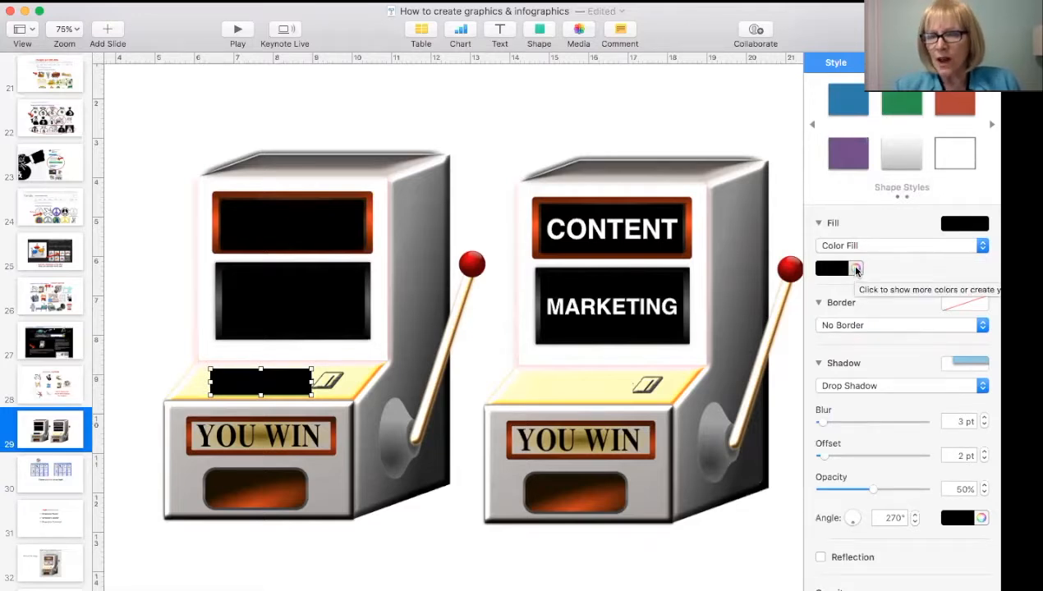
pyautogui.click(856, 270)
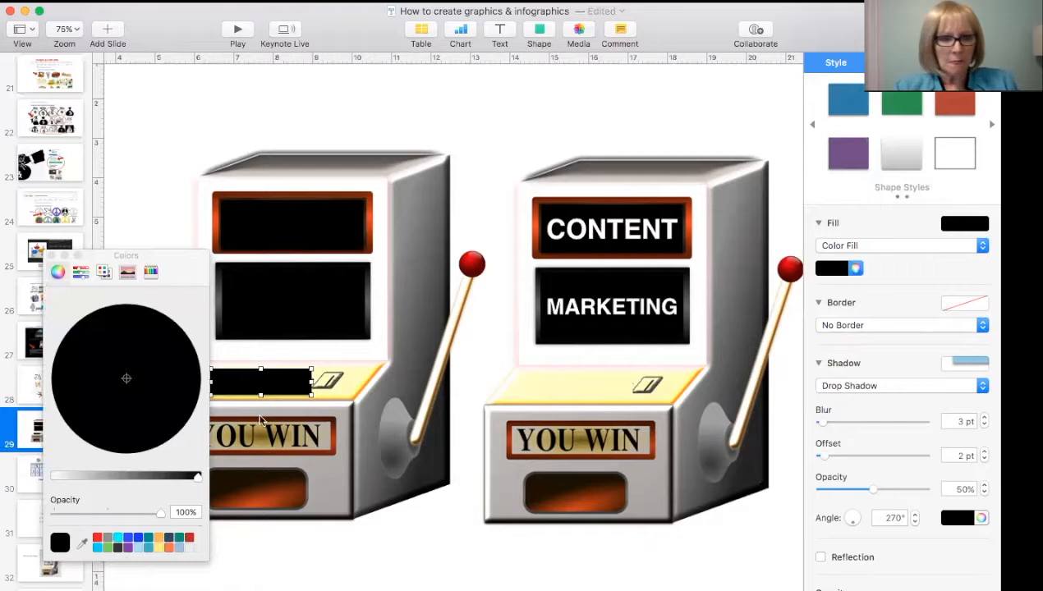
pyautogui.moveTo(180, 271); pyautogui.dragTo(140, 199)
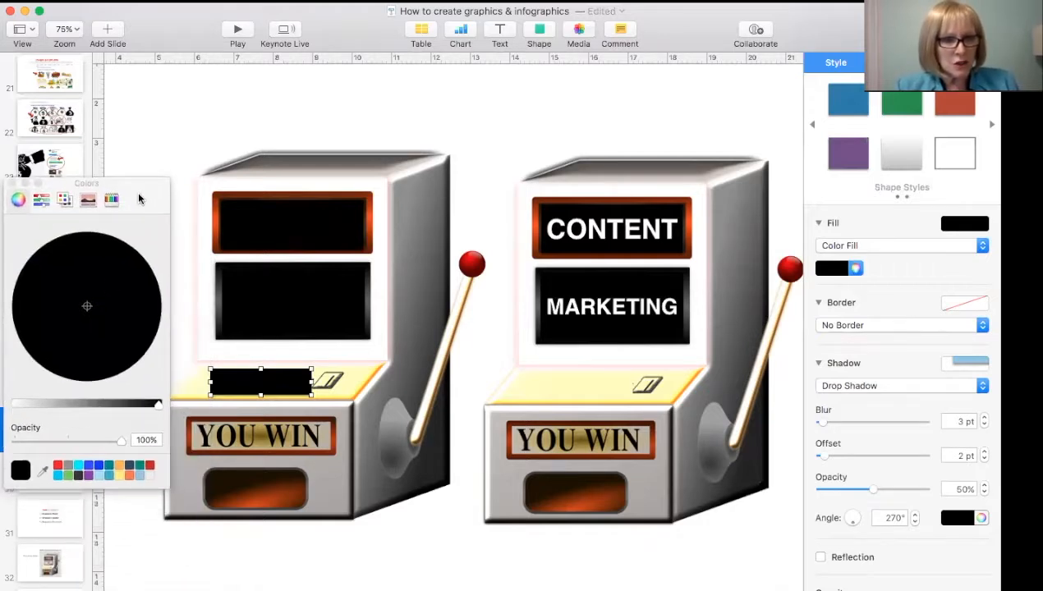
pyautogui.click(45, 468)
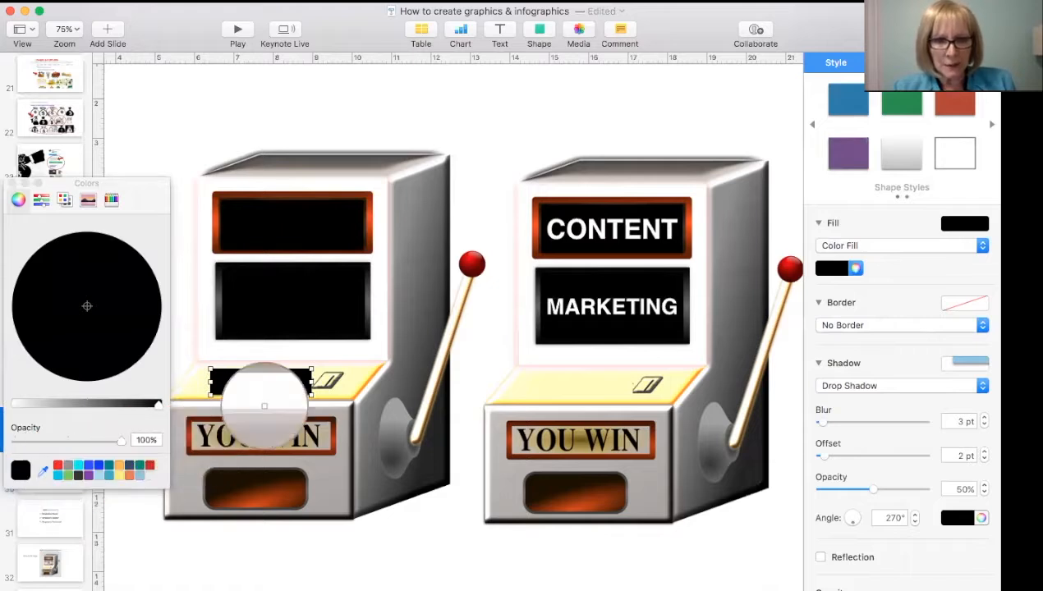
pyautogui.click(346, 381)
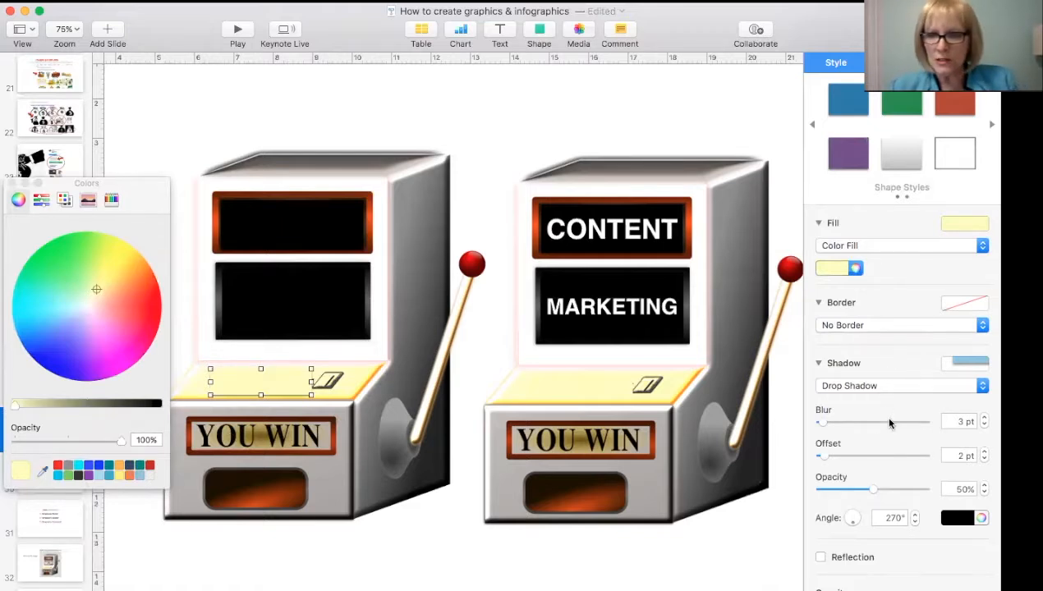
# Open the shadow type choices for the pale yellow shape covering the INSERT COINS HERE text
pyautogui.click(864, 385)
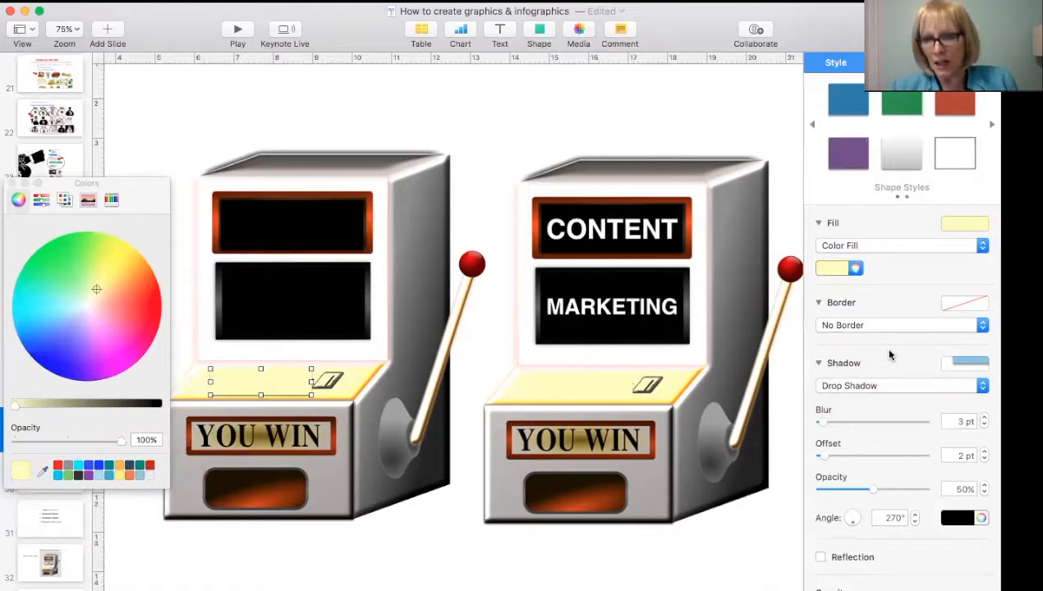
pyautogui.click(837, 389)
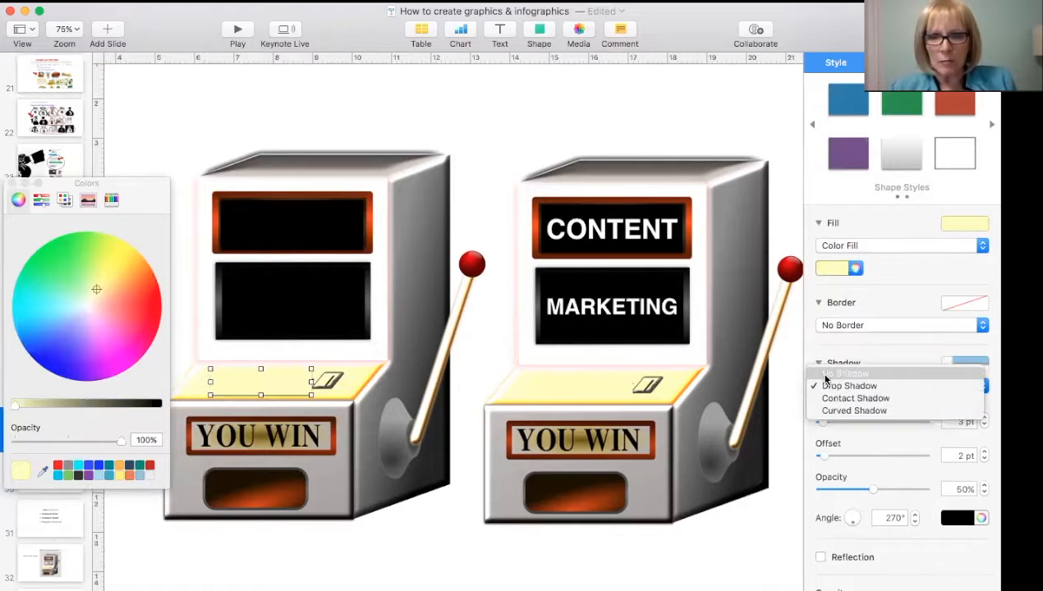